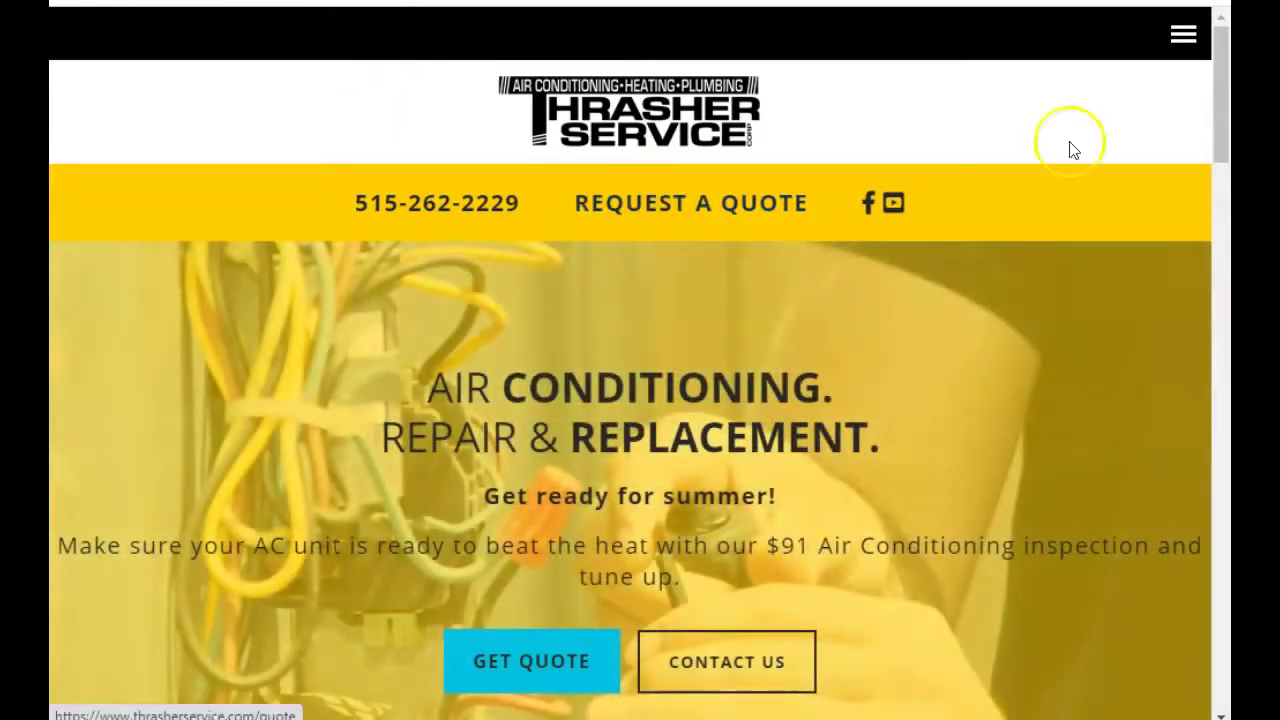
# Step: Select all text on the Thrasher Service homepage to inspect its content, and return to the start of the page
pyautogui.moveTo(1220, 134); pyautogui.dragTo(1217, 674)
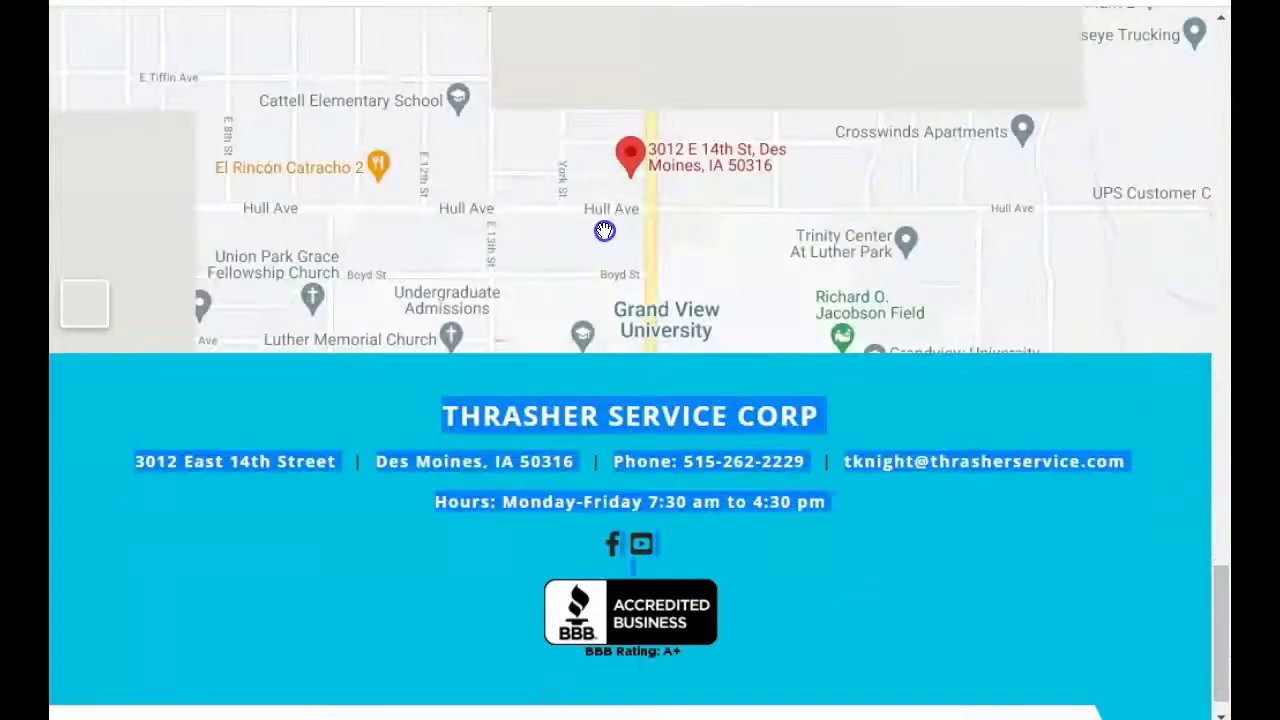
pyautogui.tripleClick(922, 648)
pyautogui.hotkey('ctrl', 'a')
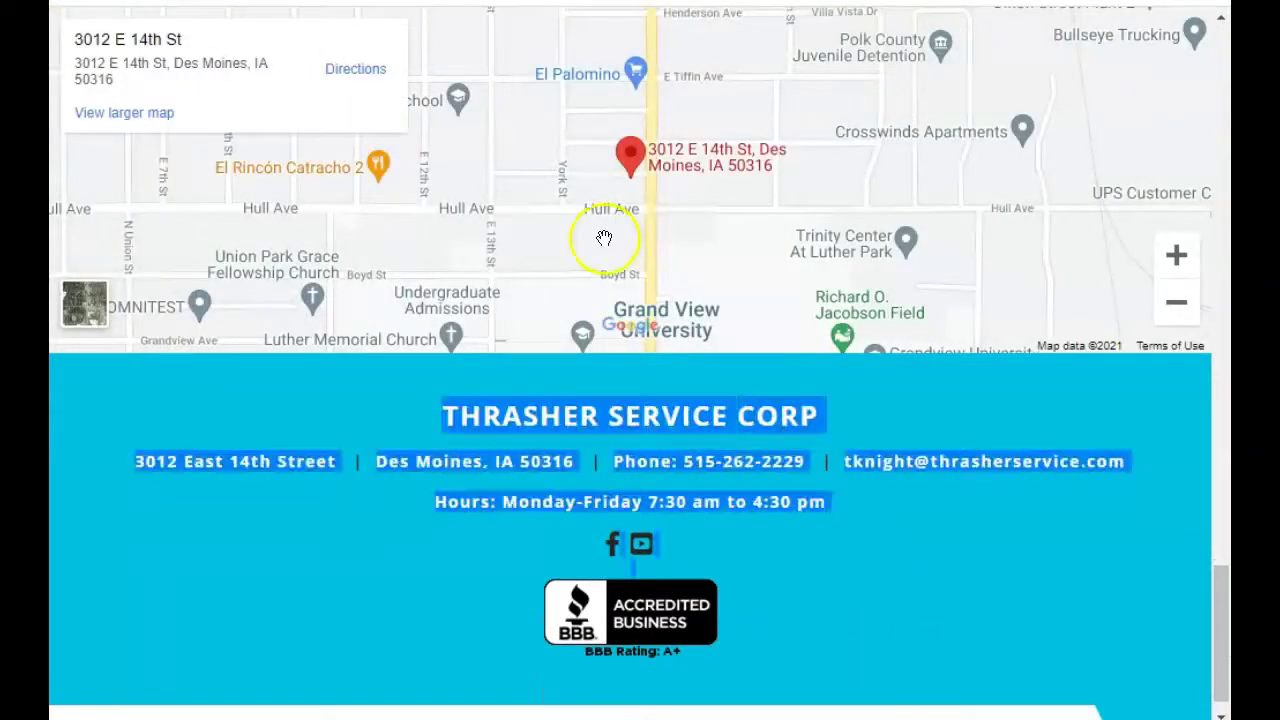
pyautogui.press('Home')
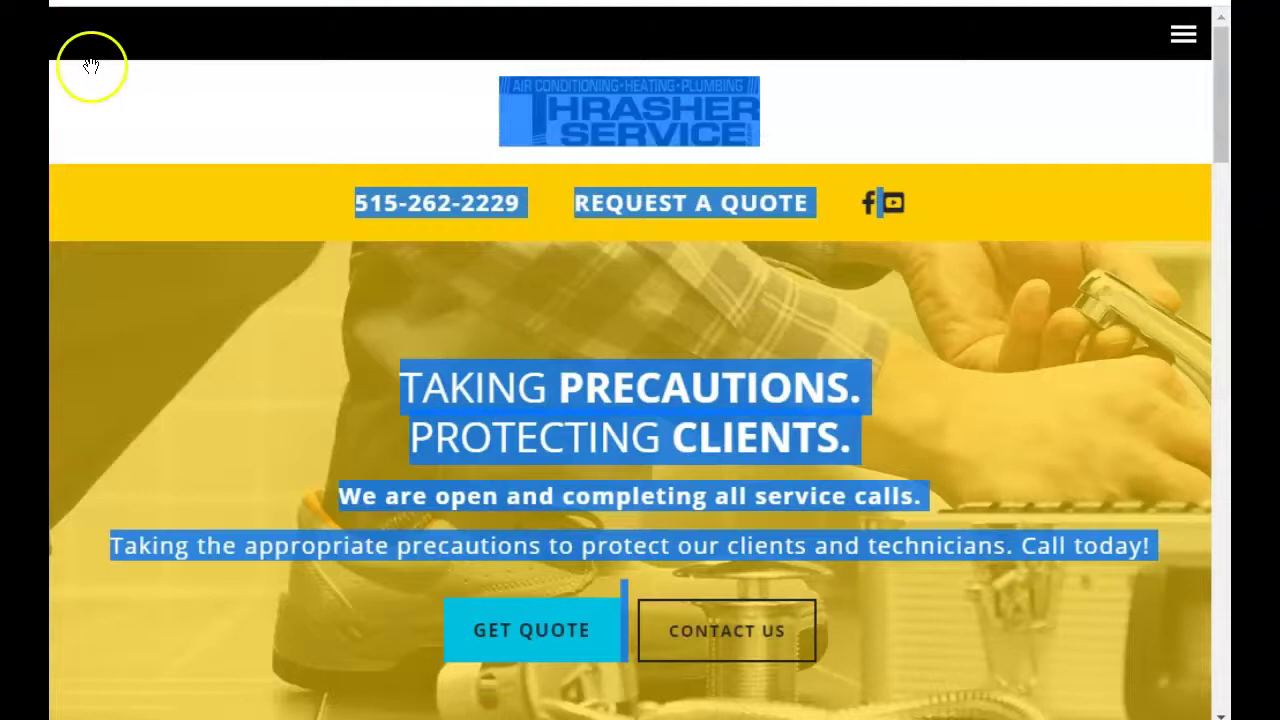
# Step: Clear the text selection and check the Plumbing icon's file name in the image save dialog without saving it
pyautogui.moveTo(1220, 114); pyautogui.dragTo(1224, 235)
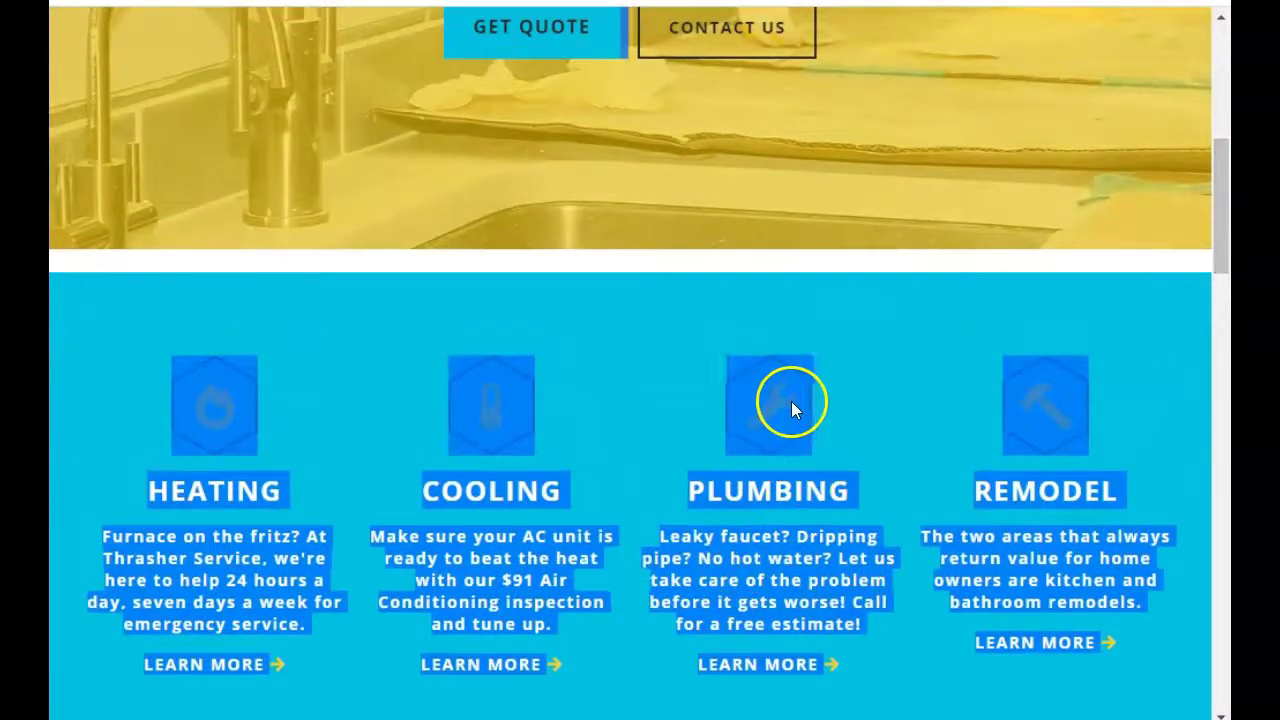
pyautogui.click(712, 404)
pyautogui.rightClick(762, 414)
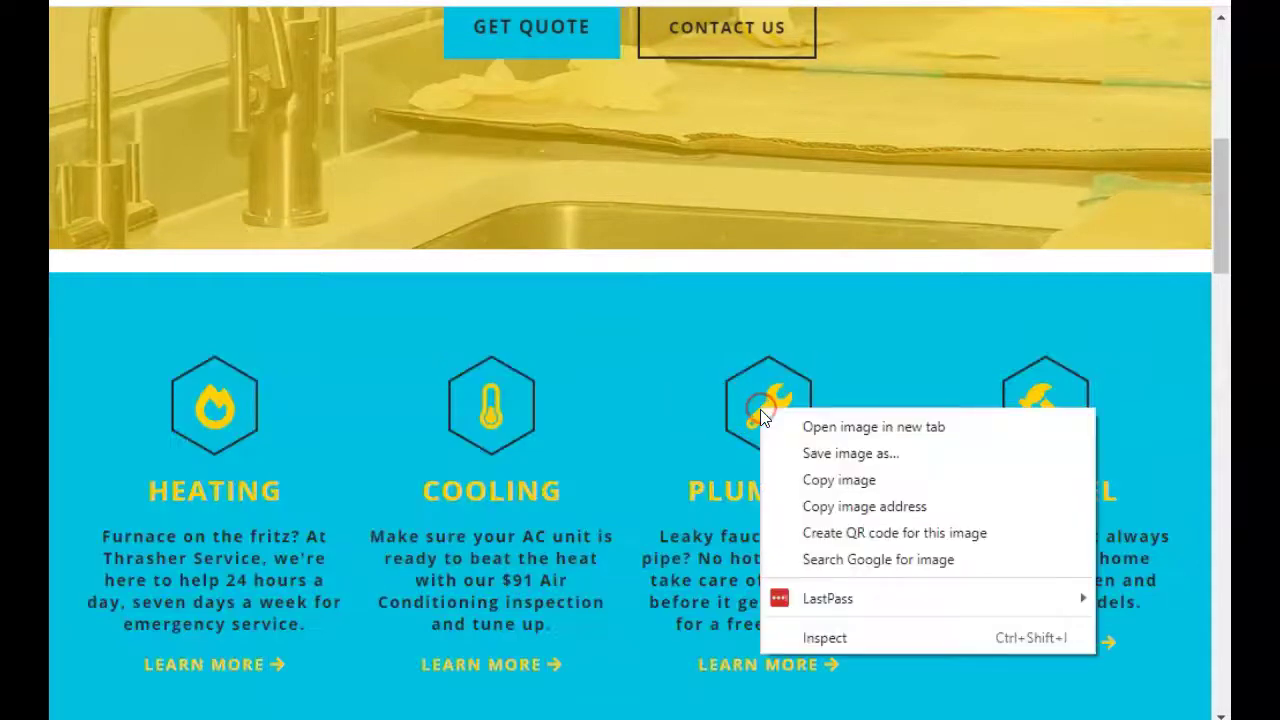
pyautogui.click(824, 451)
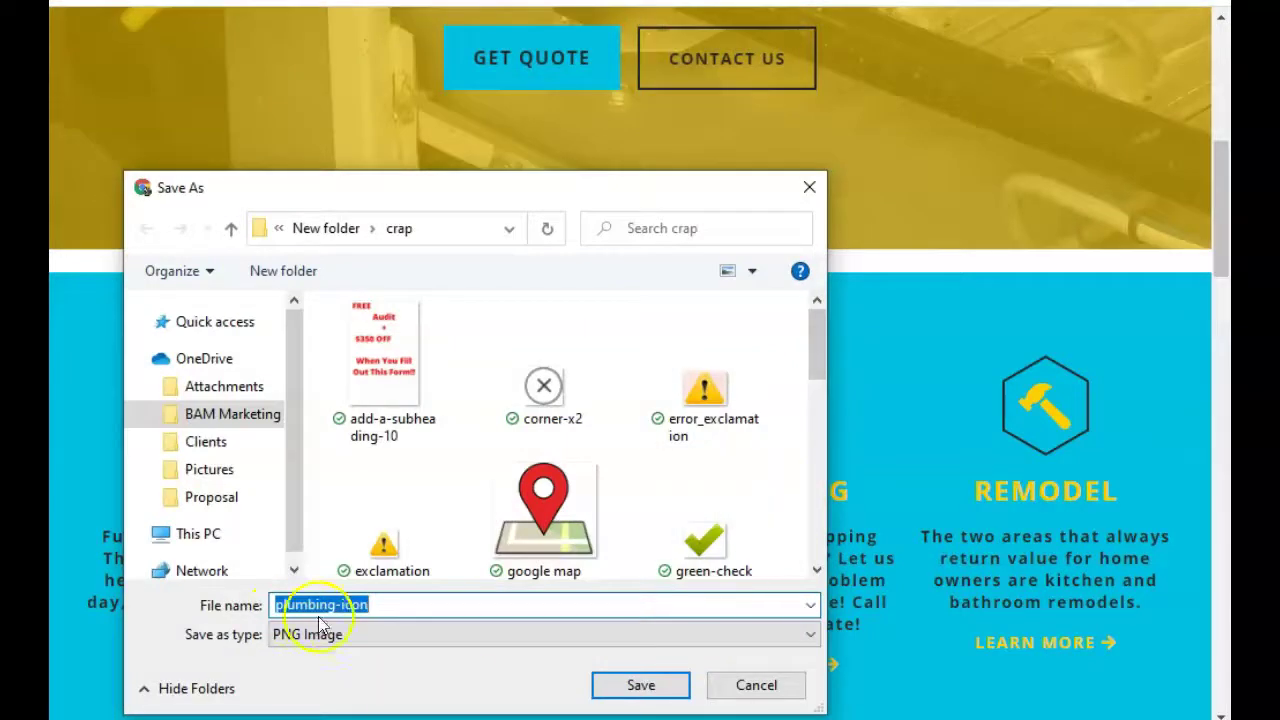
pyautogui.click(815, 185)
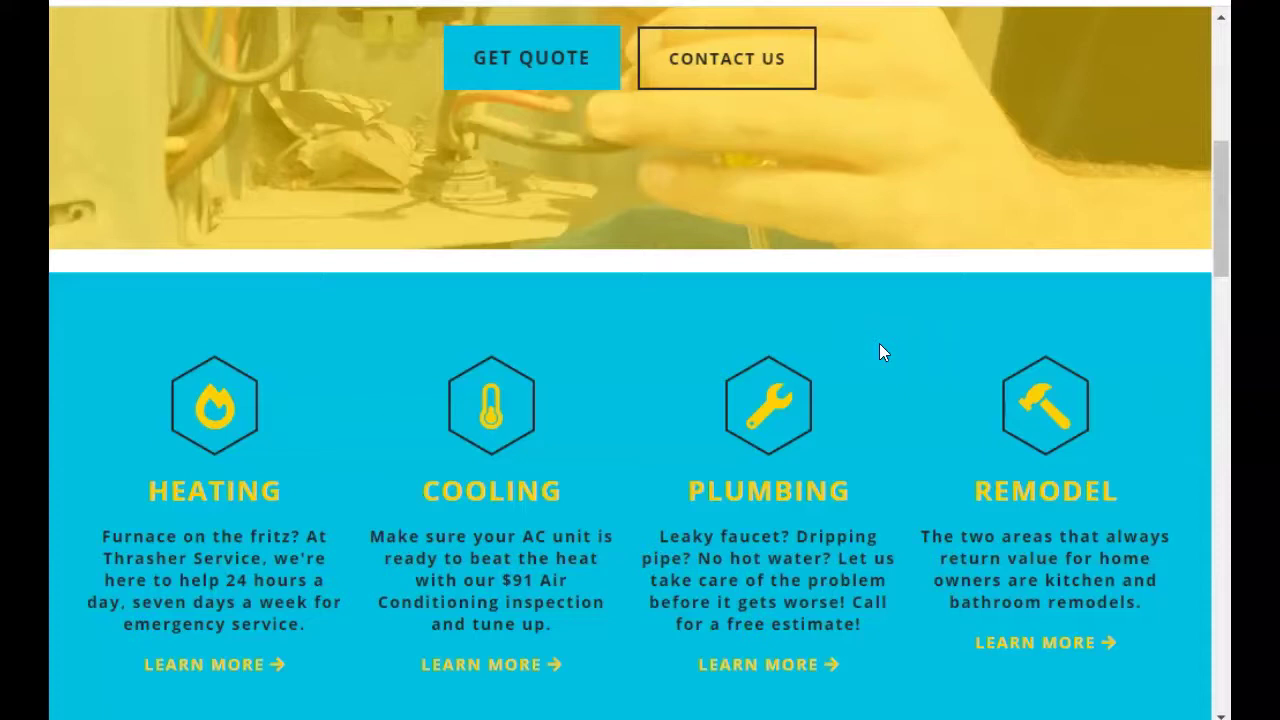
pyautogui.click(842, 343)
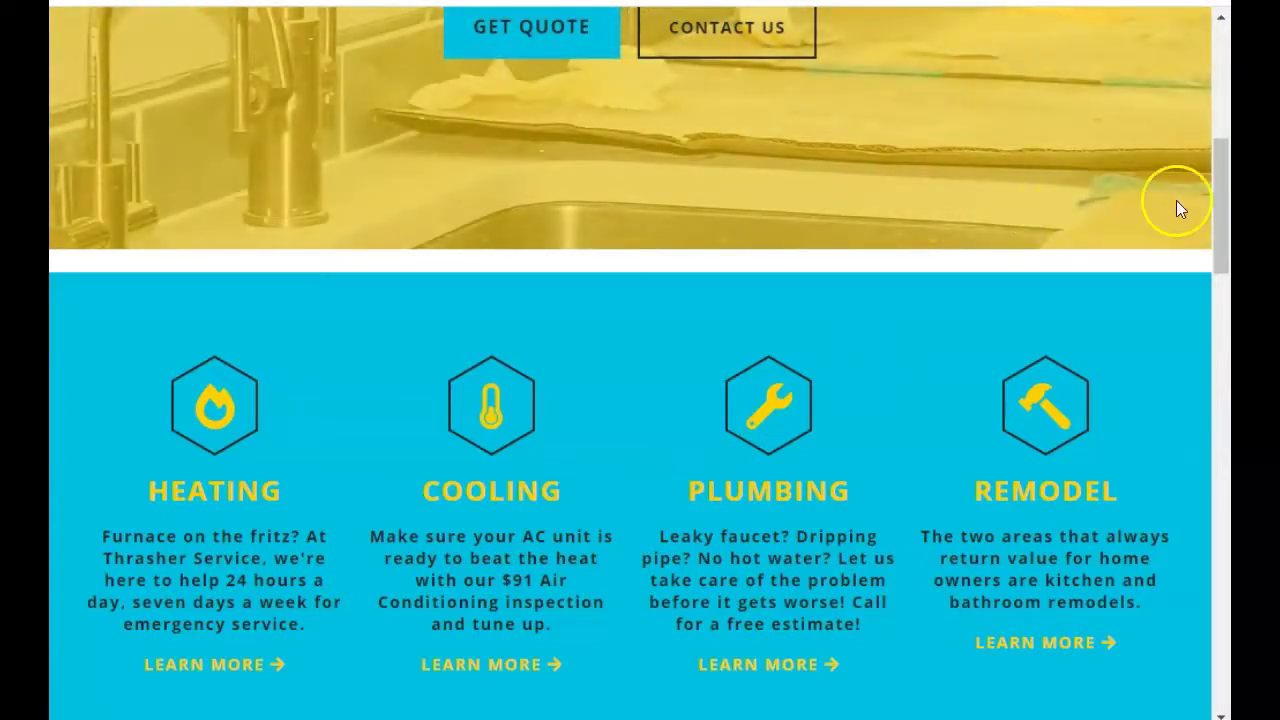
# Step: View the Bell Brothers and Schaal competitor homepages, ending on the Ahrefs report for thrasherservice.com
pyautogui.moveTo(1220, 206); pyautogui.dragTo(1224, 40)
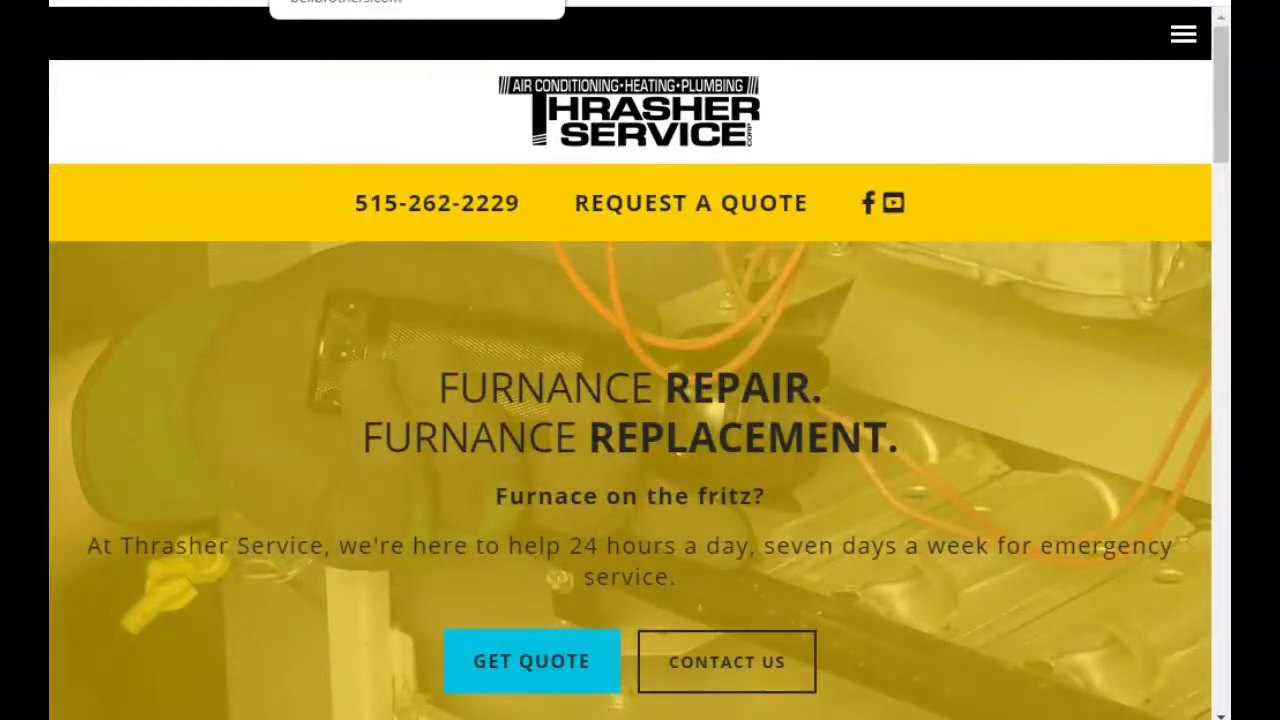
pyautogui.hotkey('ctrl', 'Tab')
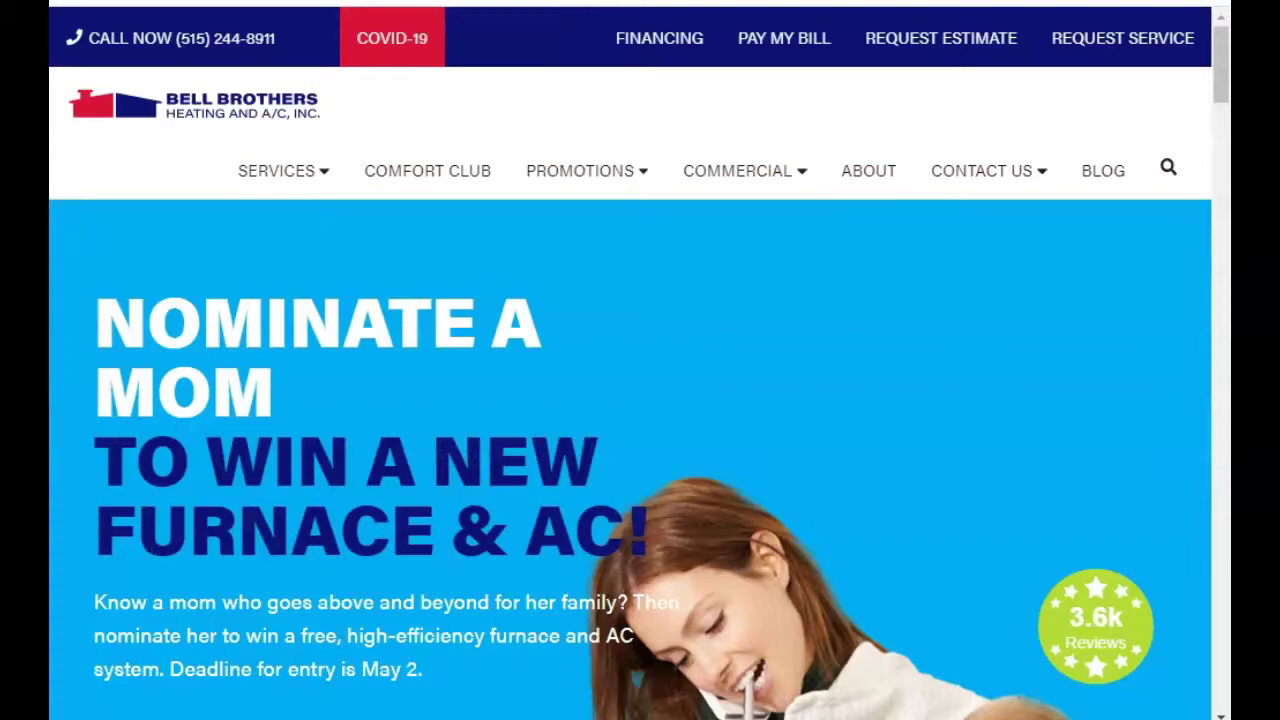
pyautogui.hotkey('ctrl', 'Tab')
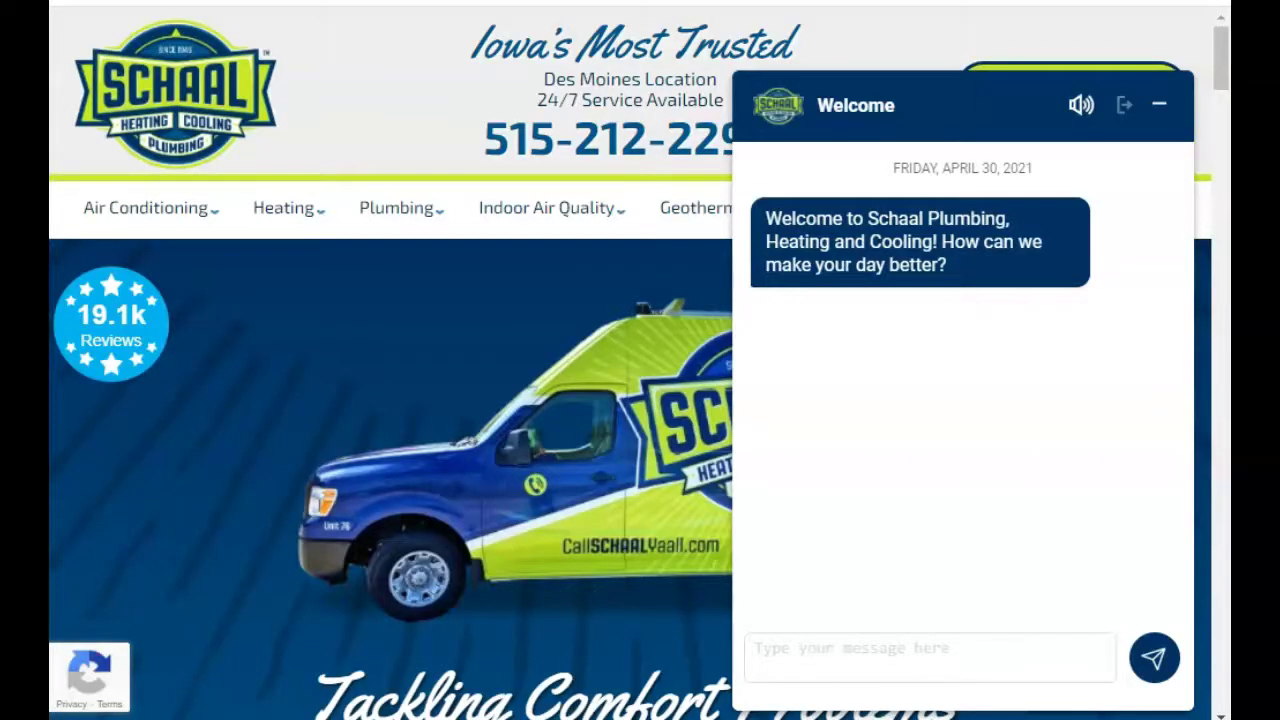
pyautogui.hotkey('ctrl', 'Tab')
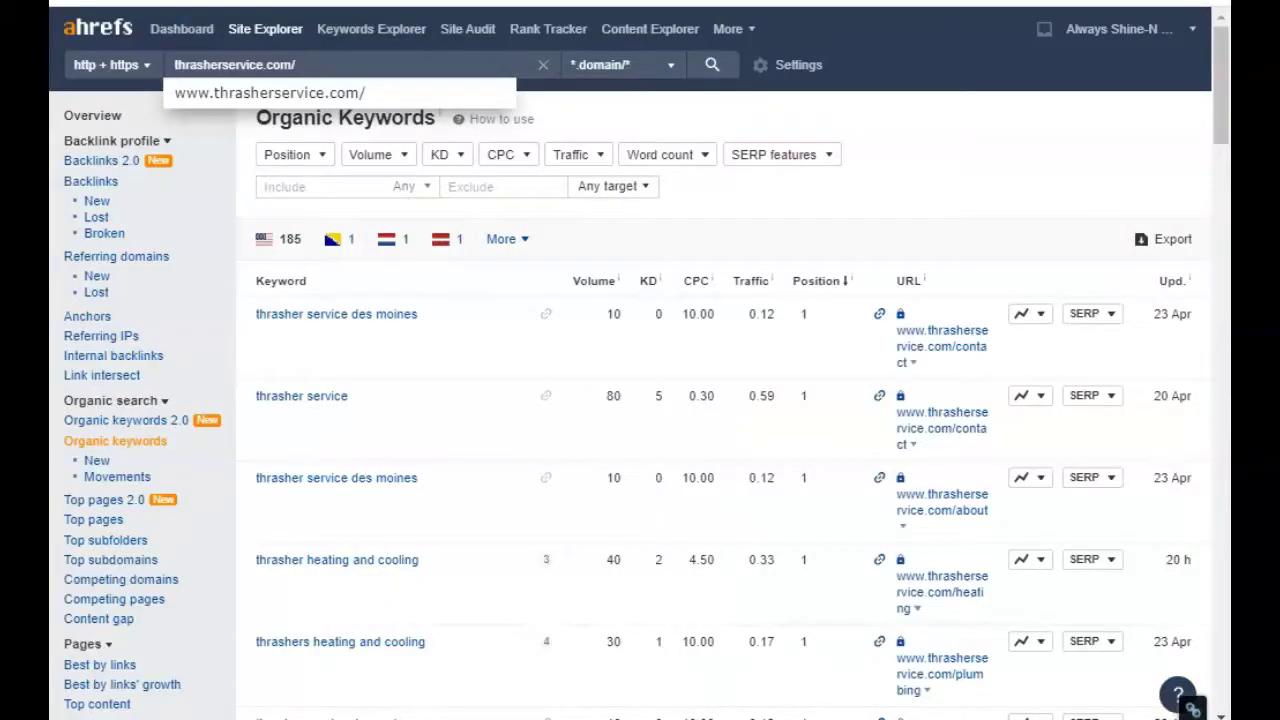
# Step: View the Ahrefs overview for thrasherservice.com, open its organic keywords report and sort it by position
pyautogui.click(84, 118)
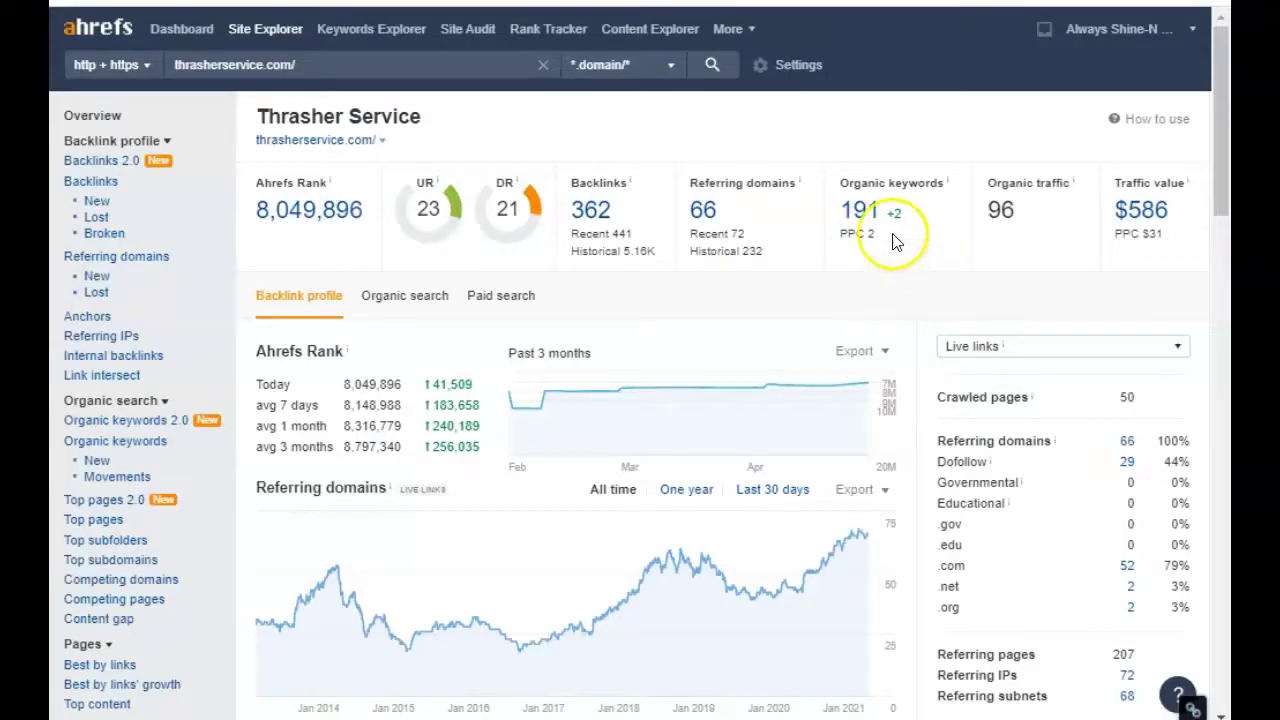
pyautogui.click(862, 215)
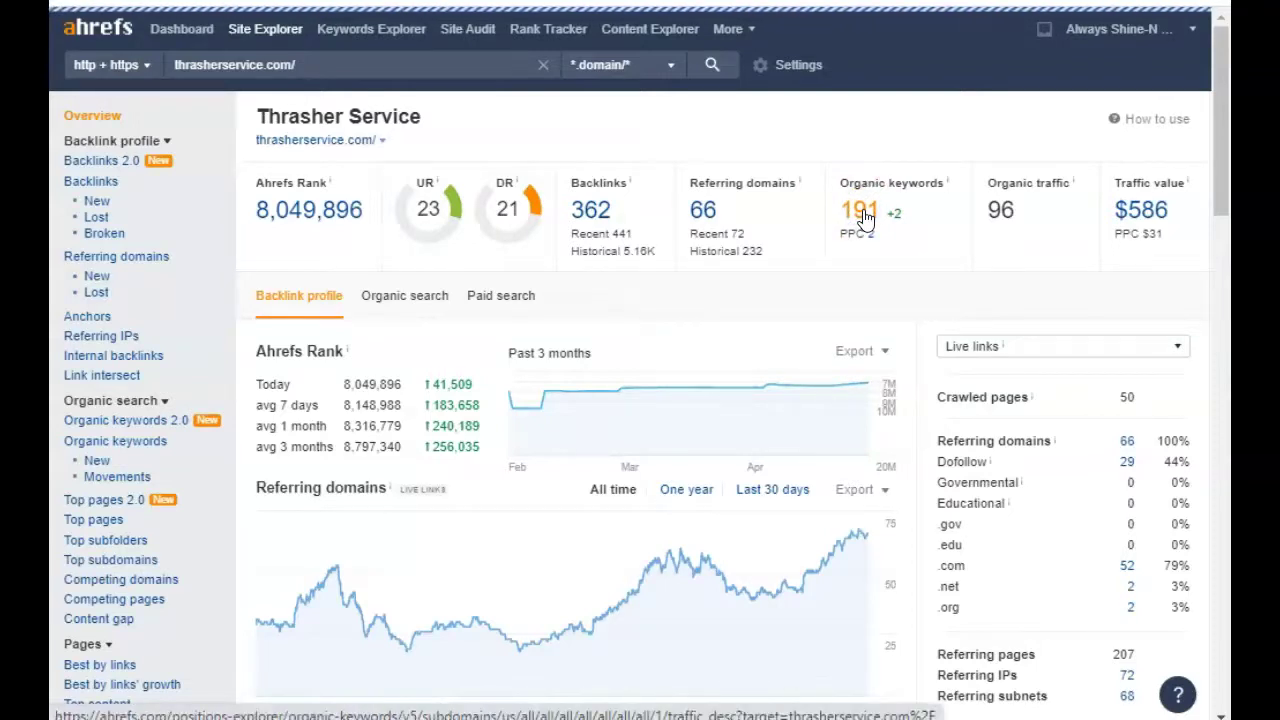
pyautogui.click(848, 287)
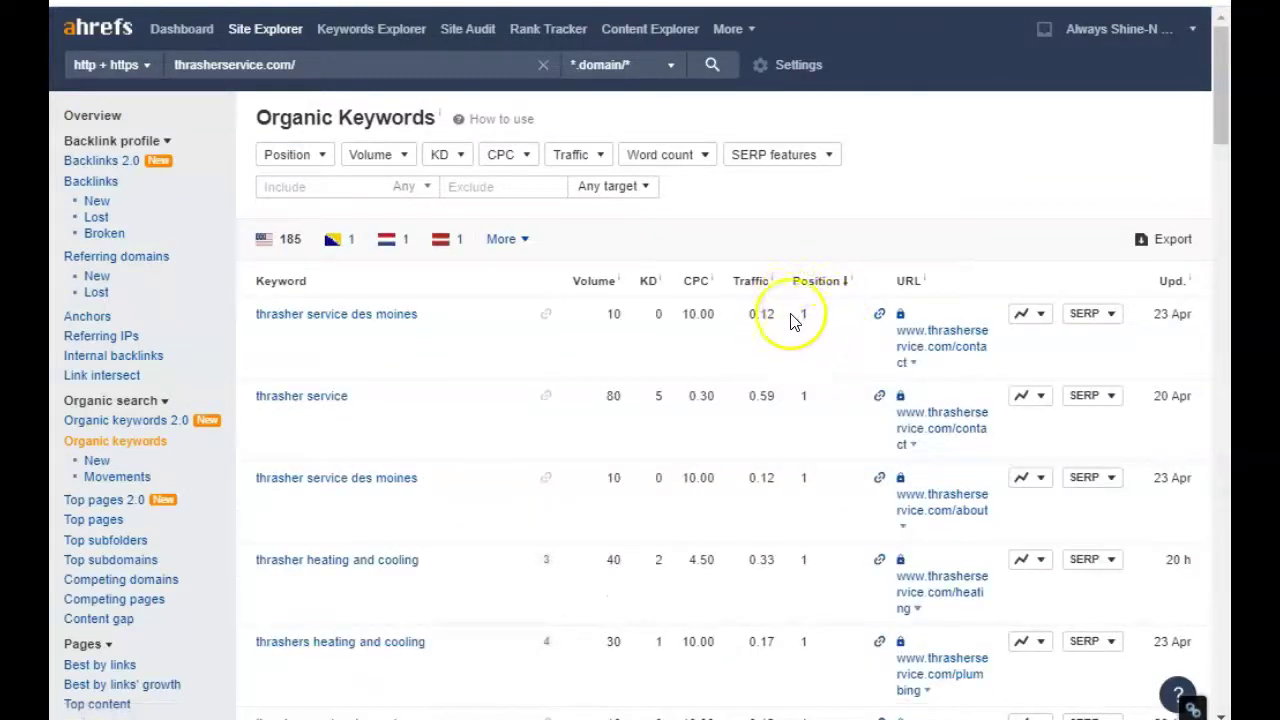
# Step: Examine the search terms, volumes and positions throughout thrasherservice.com's organic keywords list
pyautogui.moveTo(1222, 50); pyautogui.dragTo(1222, 80)
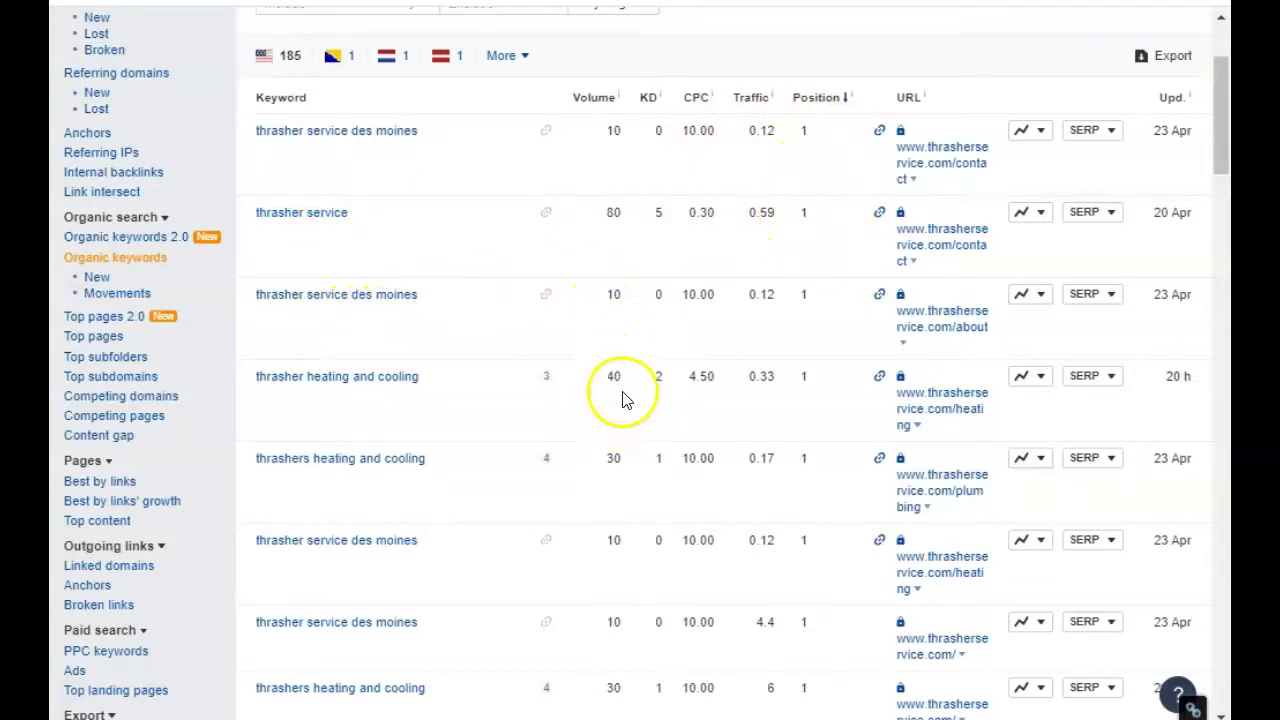
pyautogui.moveTo(1224, 135); pyautogui.dragTo(1224, 246)
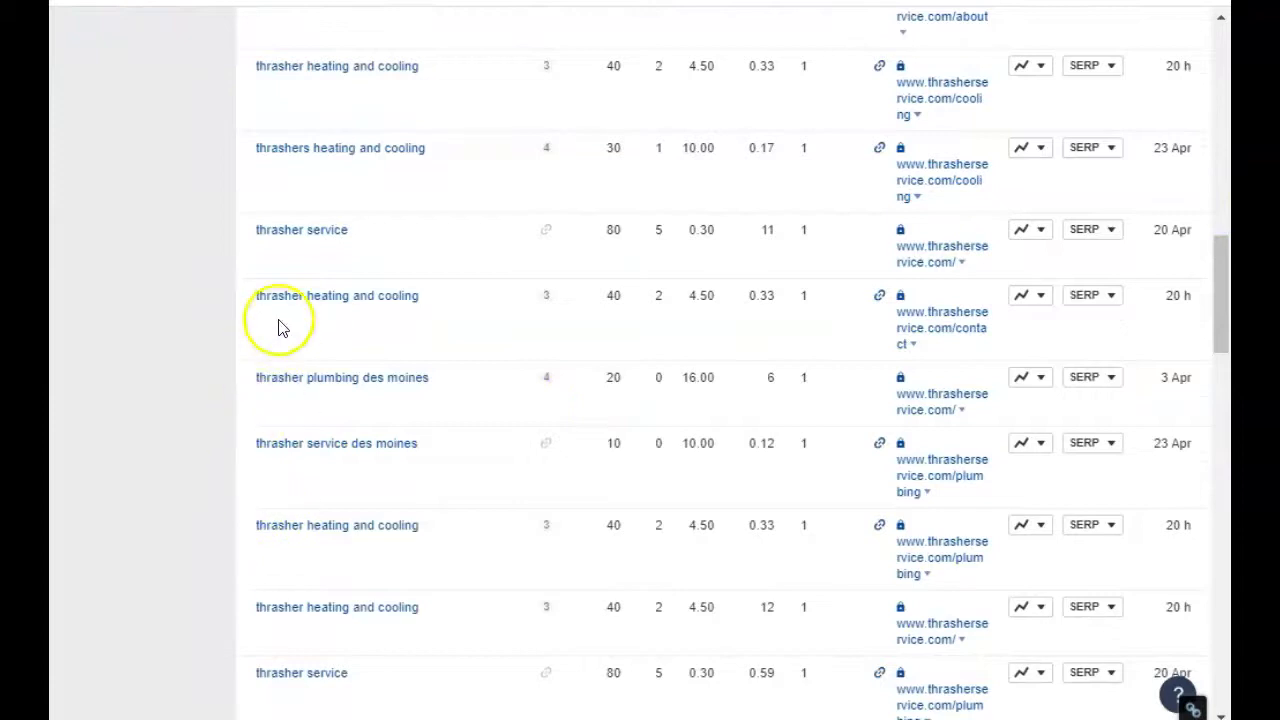
pyautogui.moveTo(1221, 251); pyautogui.dragTo(1207, 492)
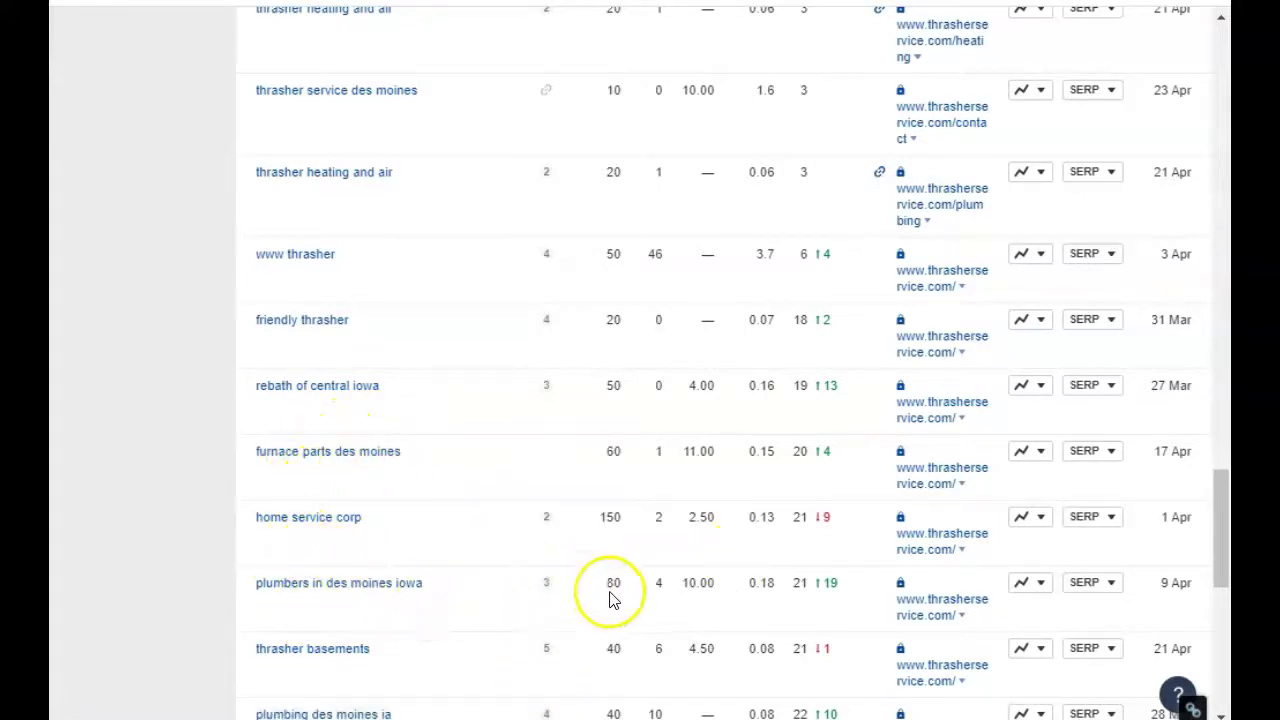
pyautogui.moveTo(1223, 530); pyautogui.dragTo(1225, 486)
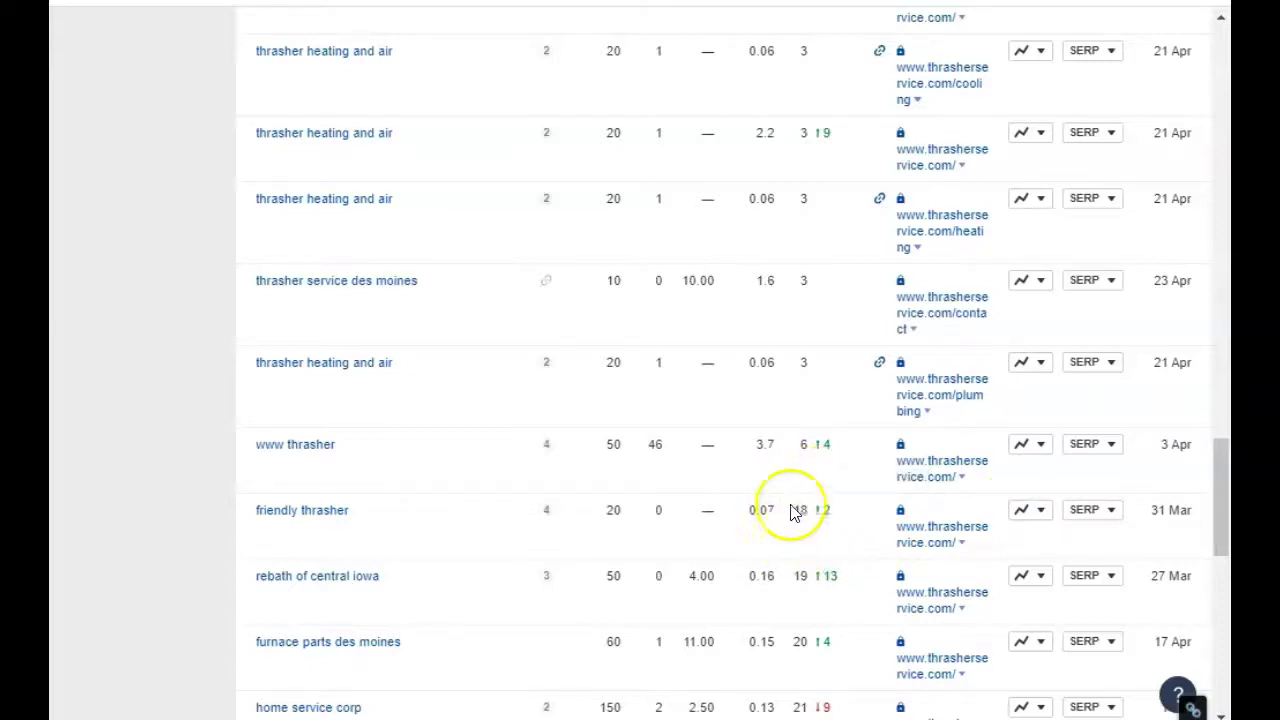
pyautogui.moveTo(1222, 485); pyautogui.dragTo(1221, 40)
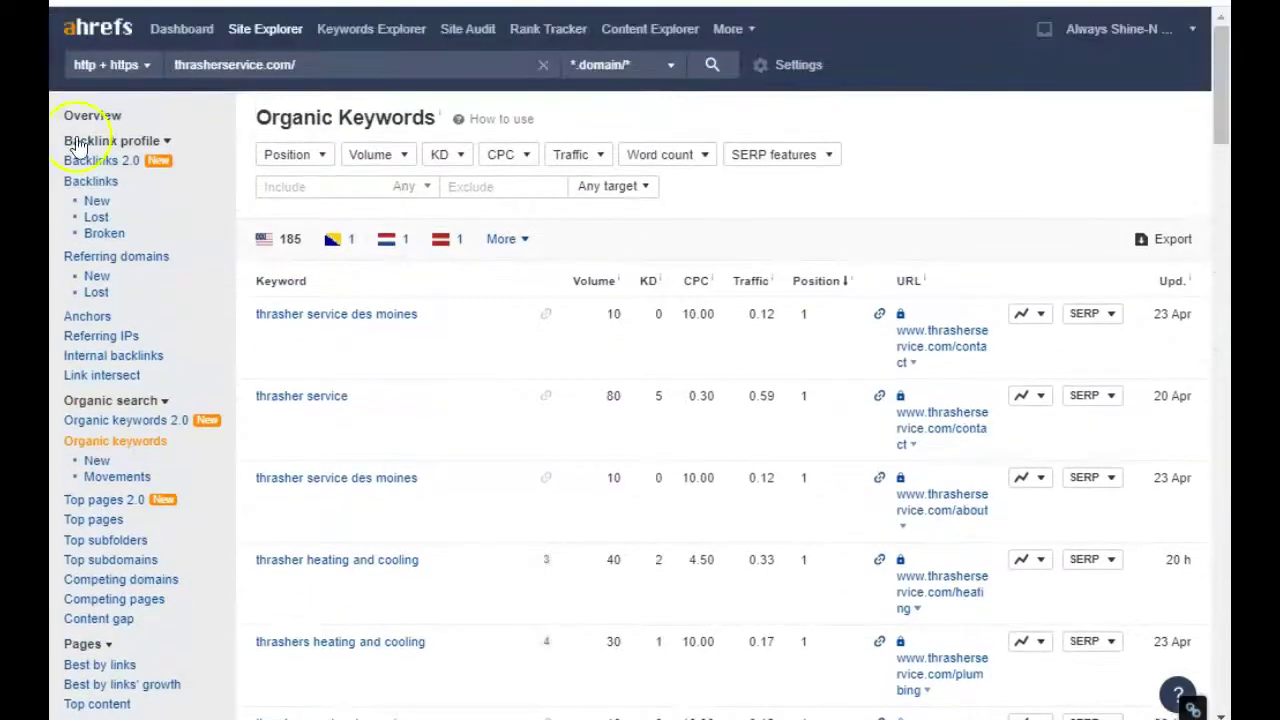
pyautogui.click(119, 122)
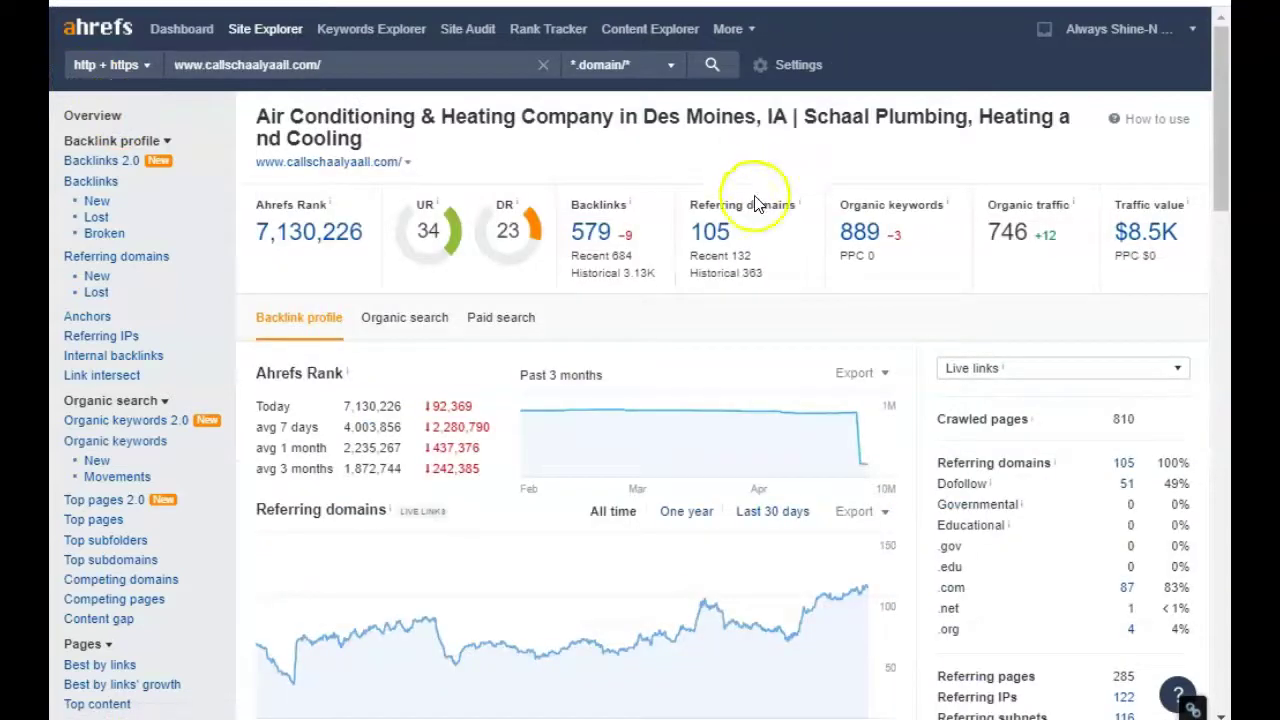
pyautogui.click(851, 233)
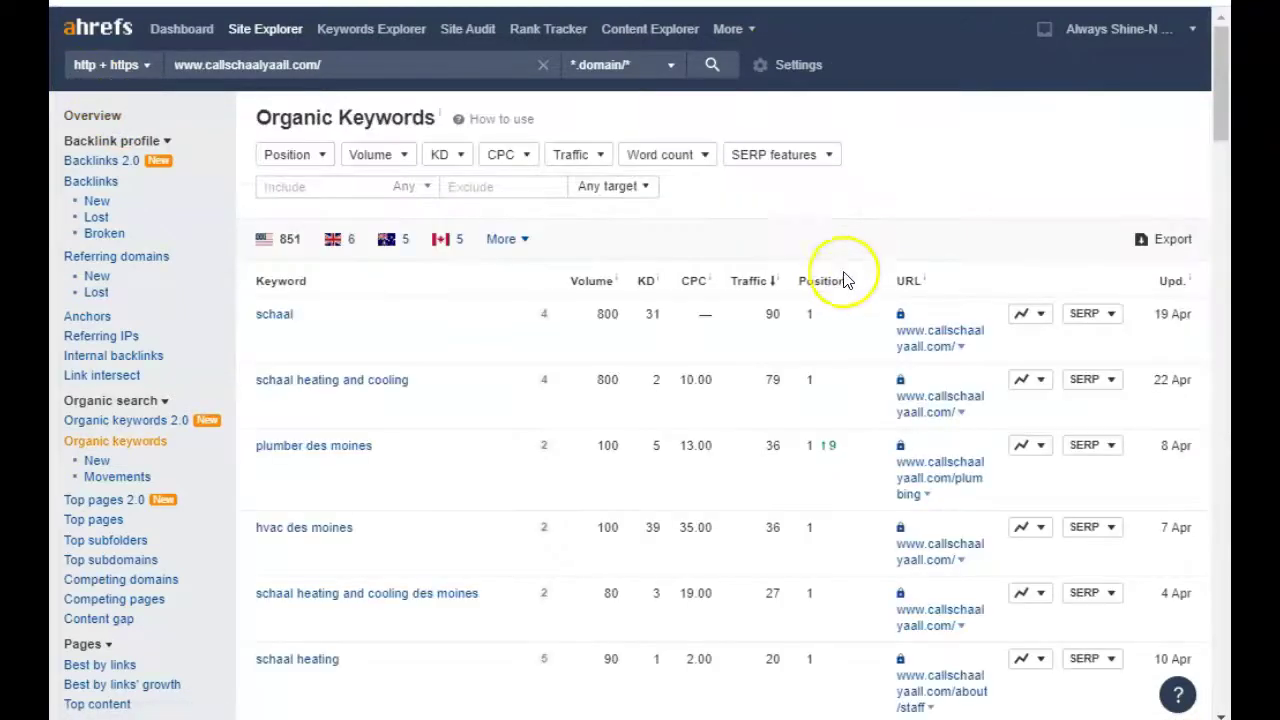
pyautogui.click(837, 283)
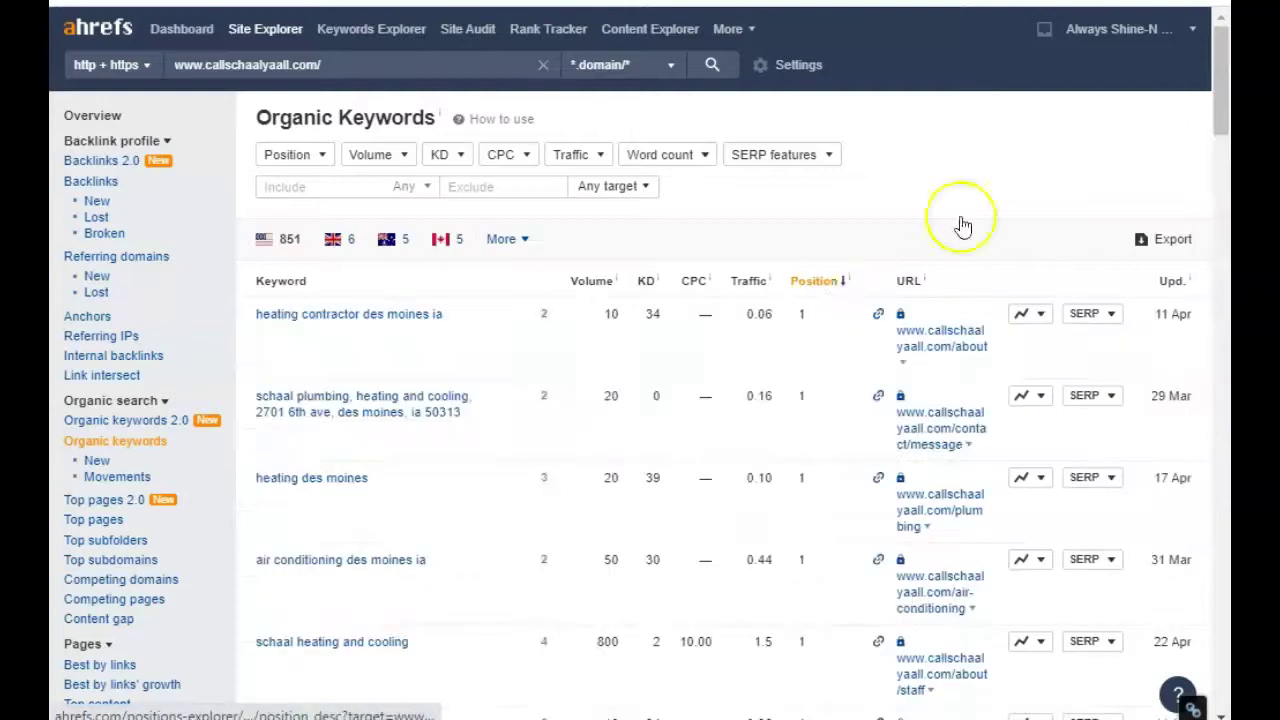
# Step: Examine the heating, cooling and plumbing keywords and their positions in callschaalyaall.com's organic keywords list
pyautogui.moveTo(1215, 60); pyautogui.dragTo(1225, 105)
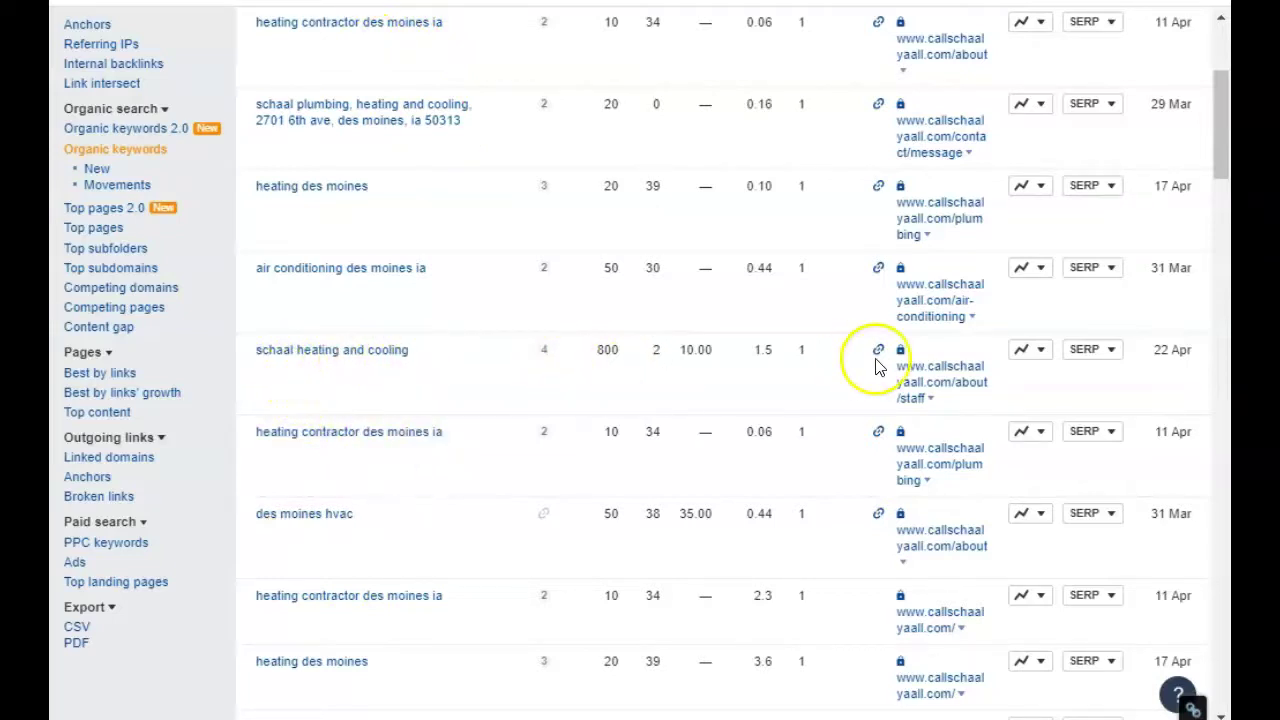
pyautogui.moveTo(1223, 124); pyautogui.dragTo(1220, 257)
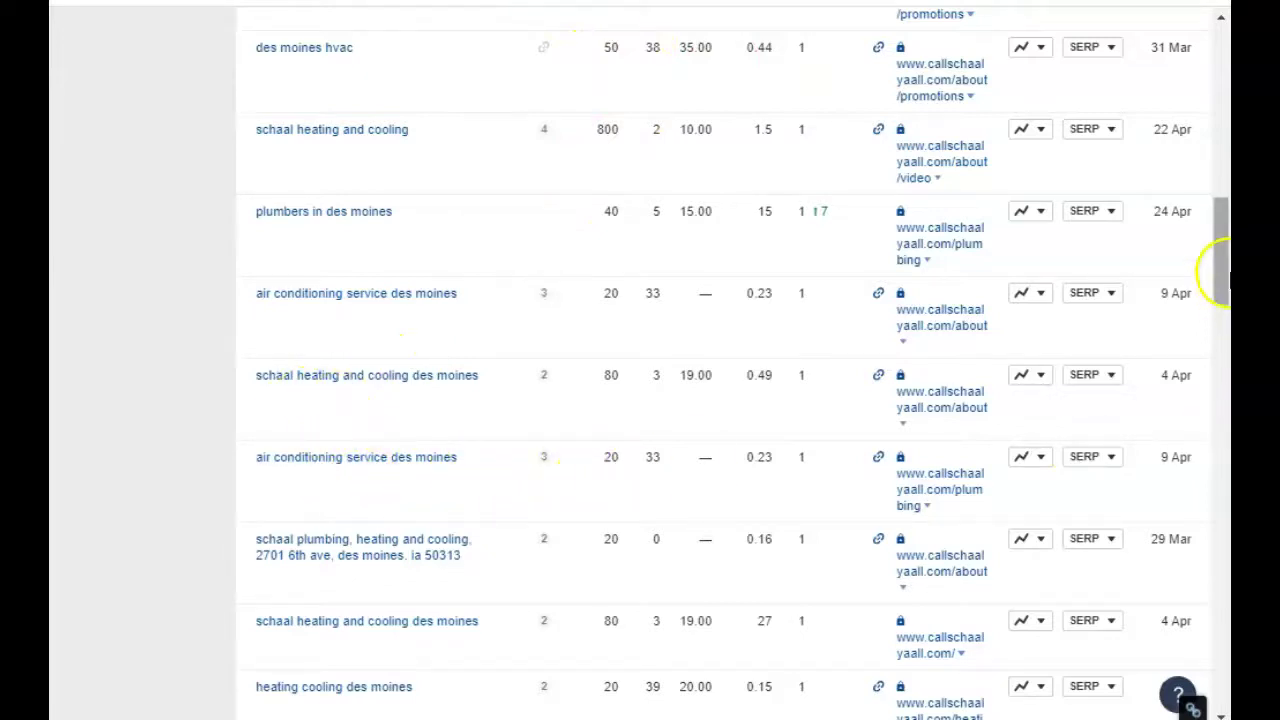
pyautogui.moveTo(1214, 277); pyautogui.dragTo(1226, 347)
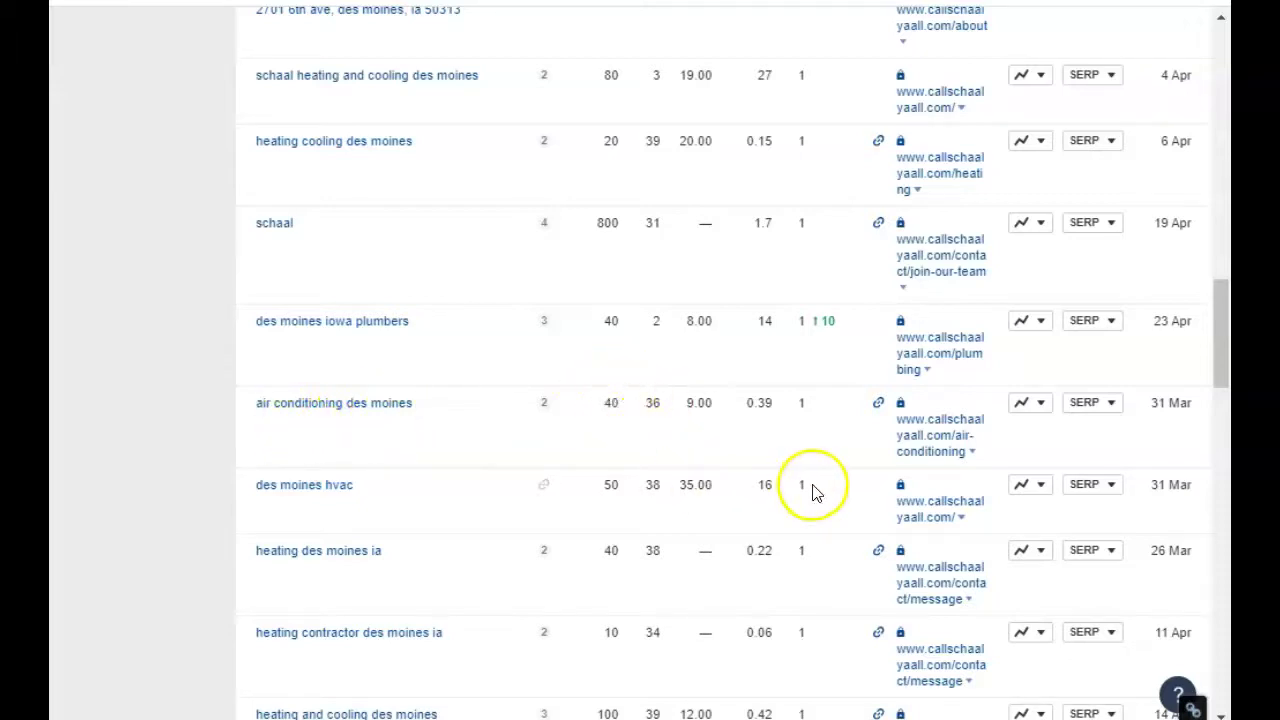
pyautogui.moveTo(1224, 328); pyautogui.dragTo(1225, 418)
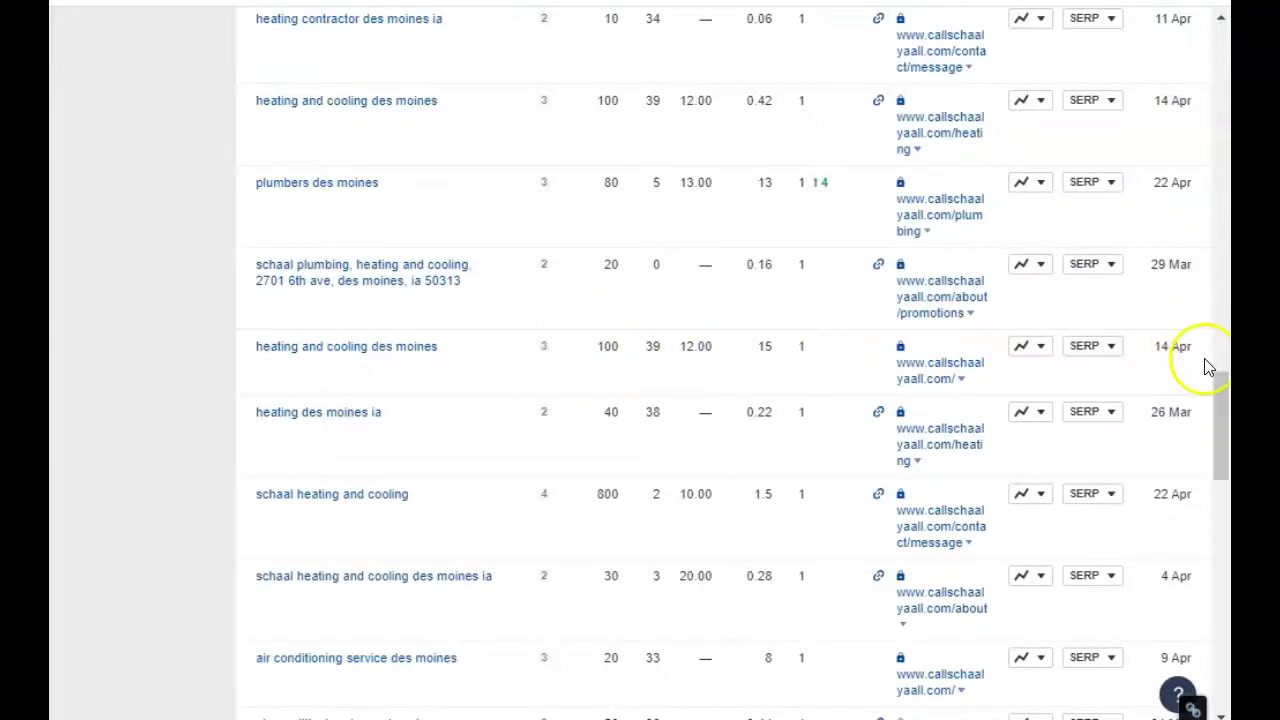
pyautogui.moveTo(1223, 416); pyautogui.dragTo(1225, 640)
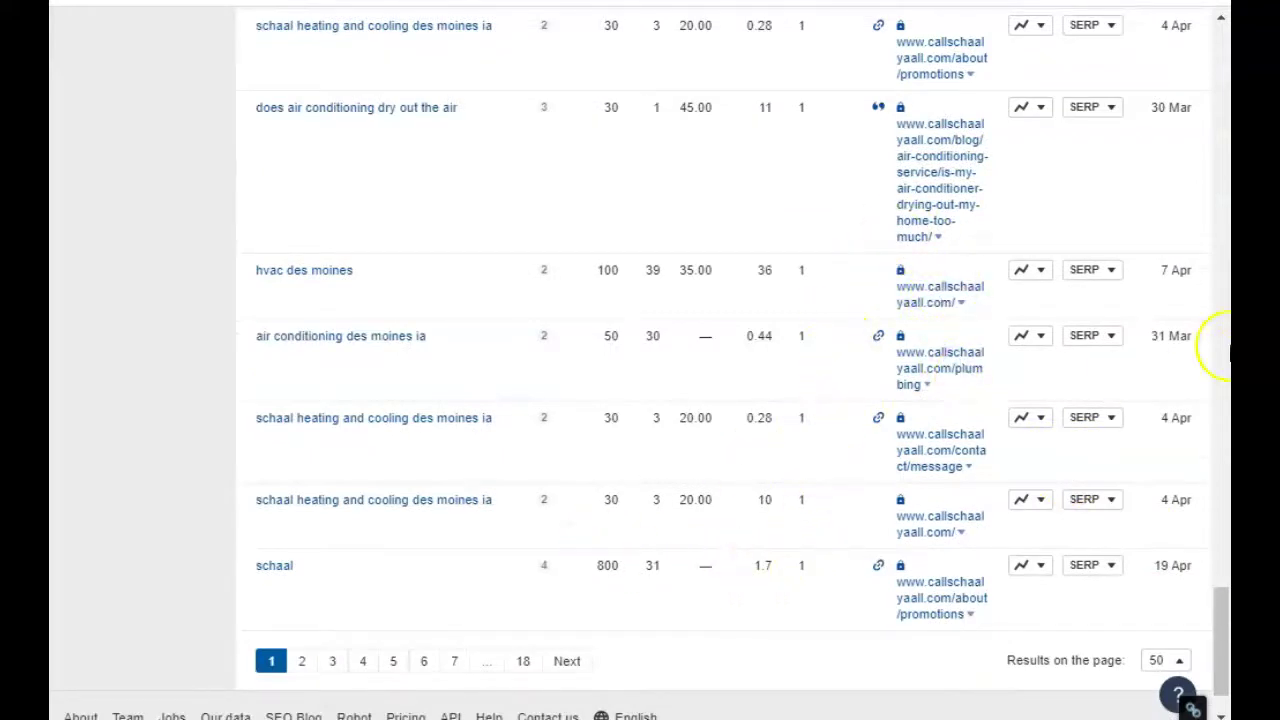
pyautogui.moveTo(1225, 555); pyautogui.dragTo(1222, 60)
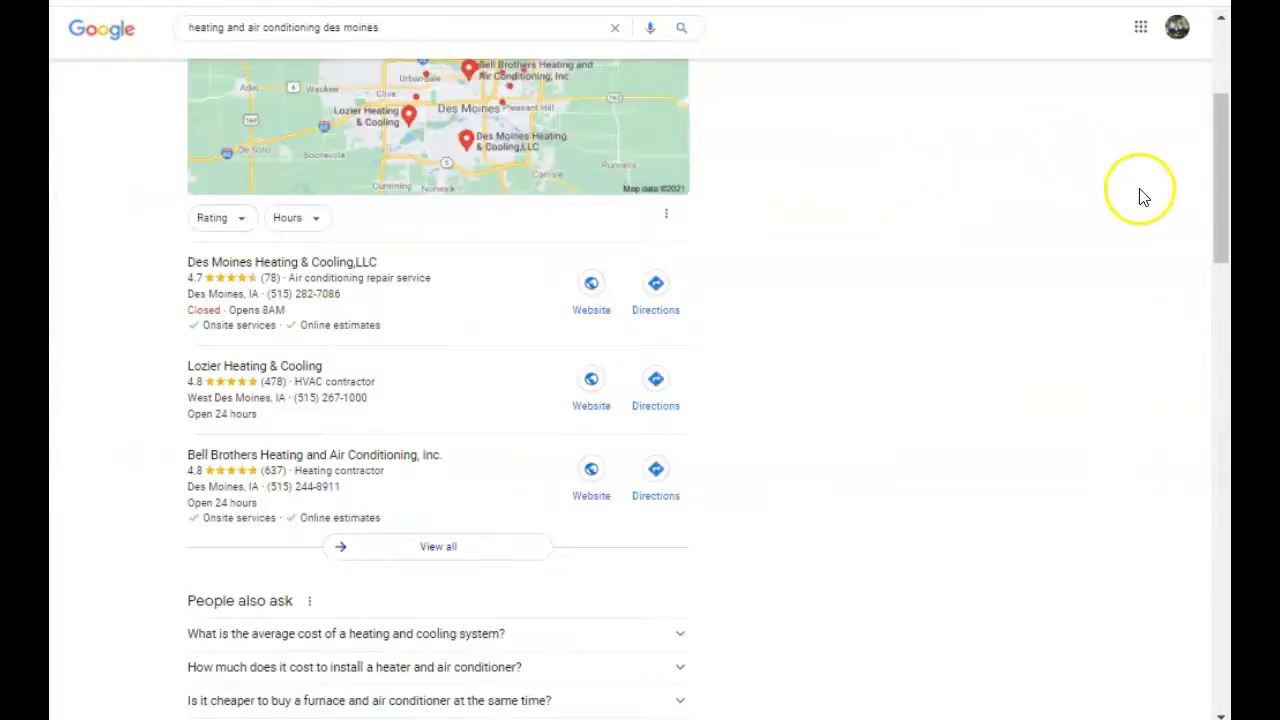
# Step: Examine the local map listings in the Google results for "heating and air conditioning des moines"
pyautogui.click(1225, 181)
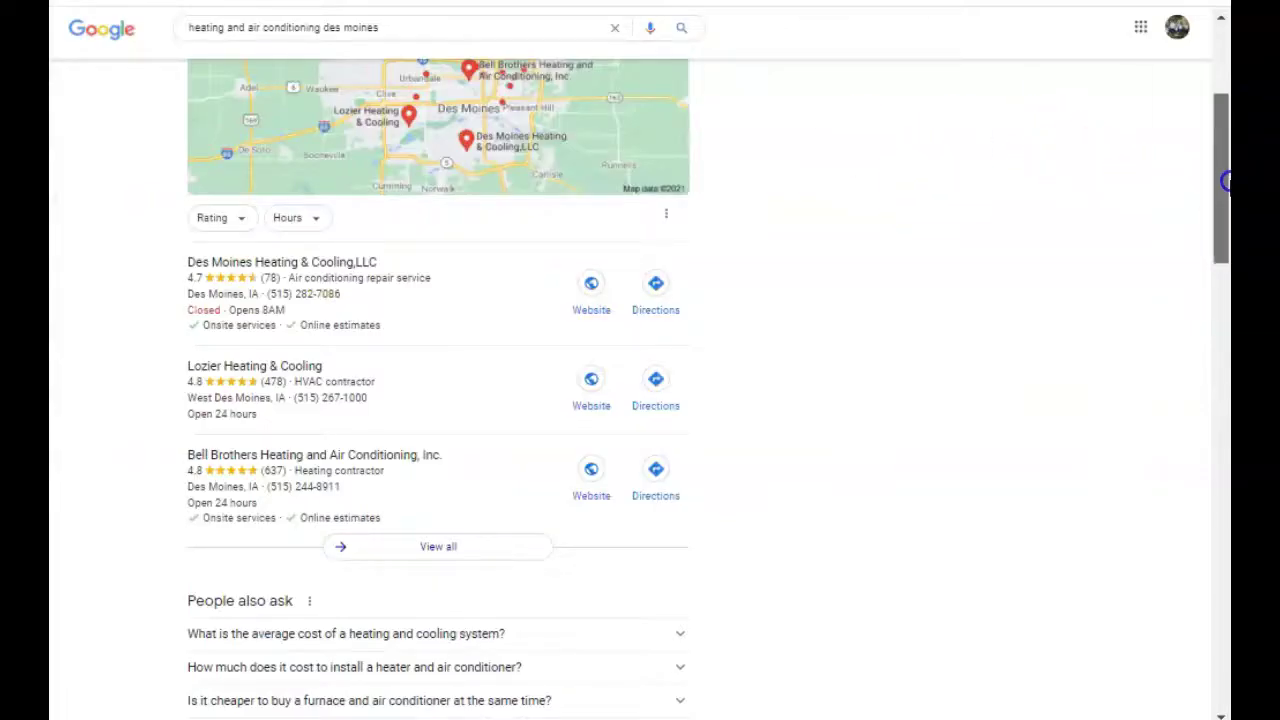
pyautogui.moveTo(1225, 181)
pyautogui.mouseDown()
pyautogui.moveTo(1224, 149)
pyautogui.moveTo(1224, 171)
pyautogui.mouseUp()
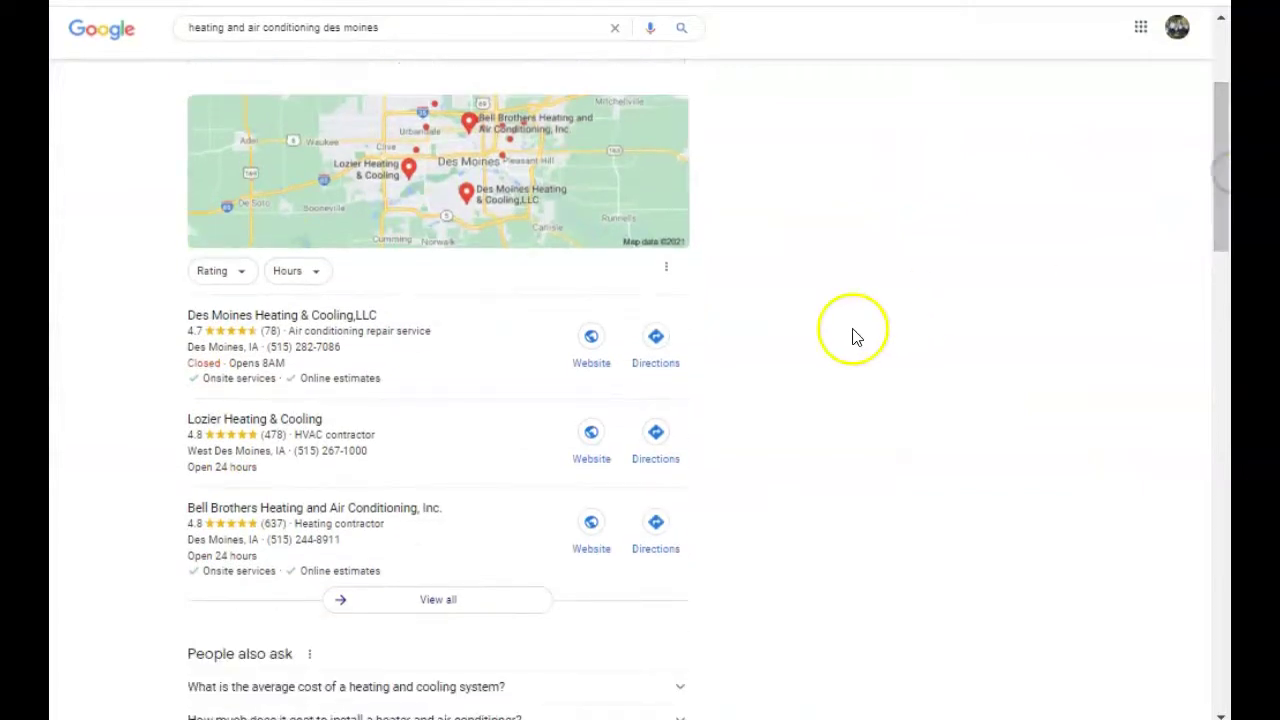